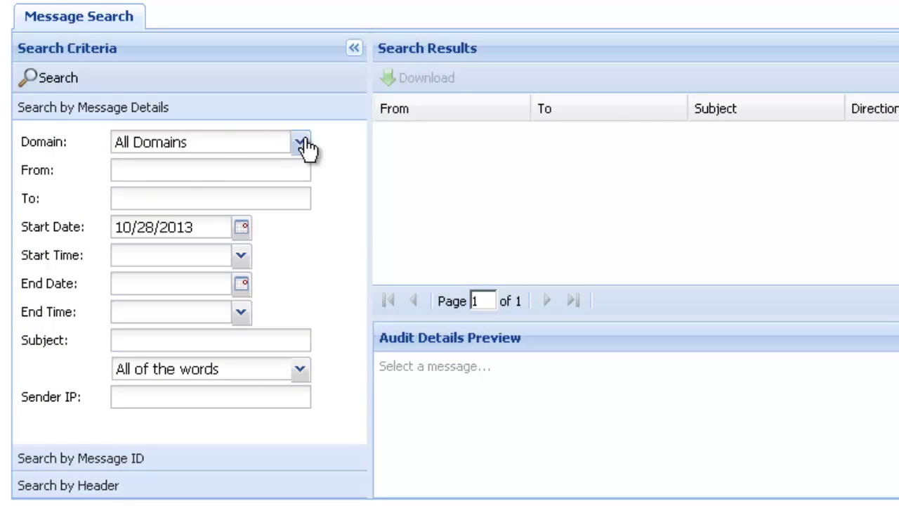
pyautogui.click(303, 144)
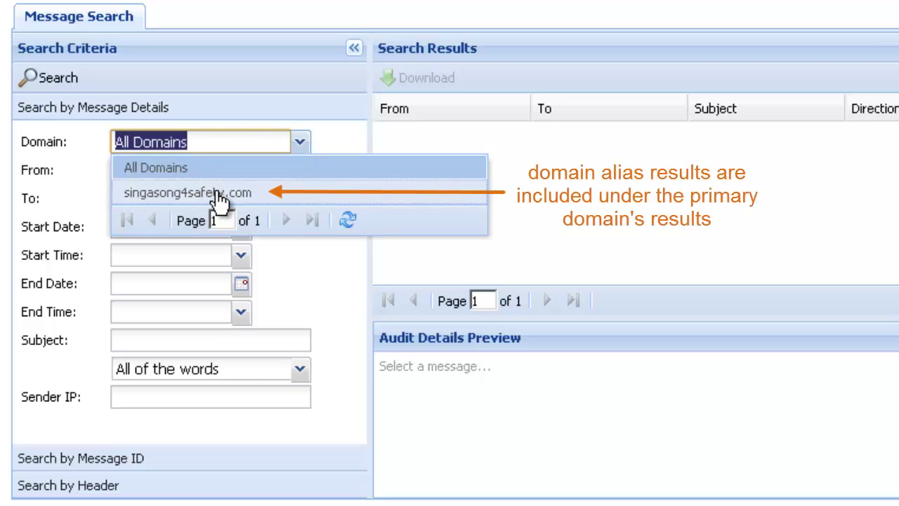
pyautogui.click(303, 143)
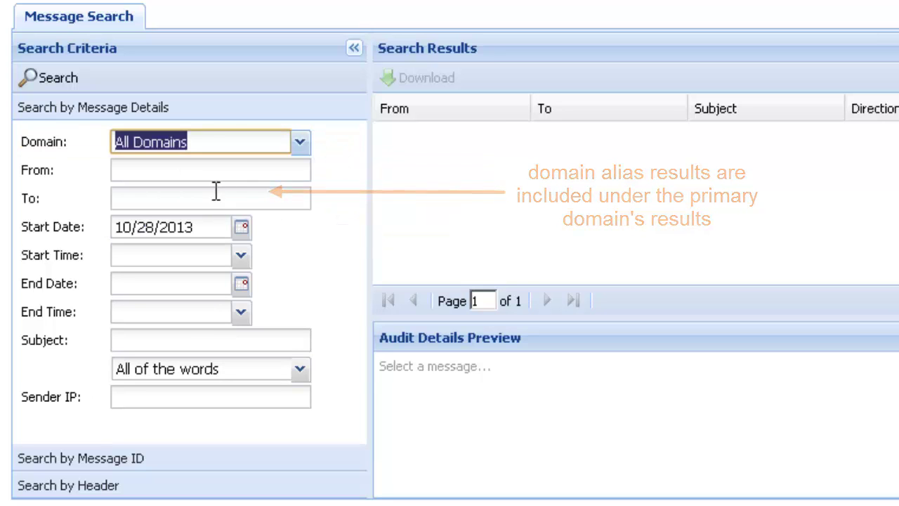
pyautogui.click(207, 174)
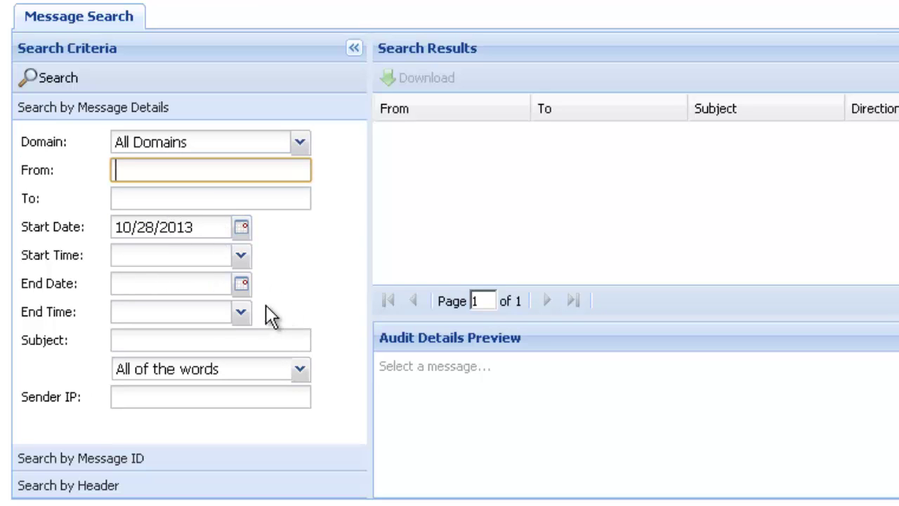
pyautogui.click(243, 228)
pyautogui.click(124, 255)
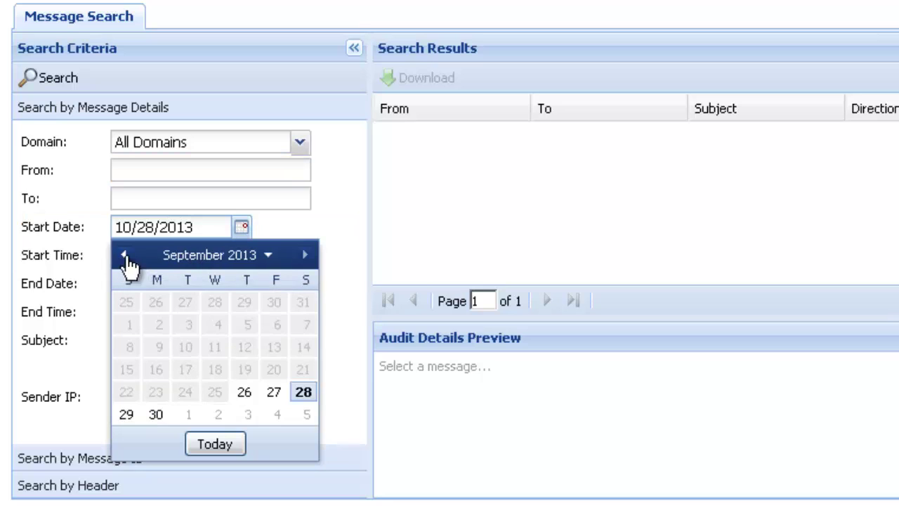
pyautogui.click(242, 228)
pyautogui.click(316, 242)
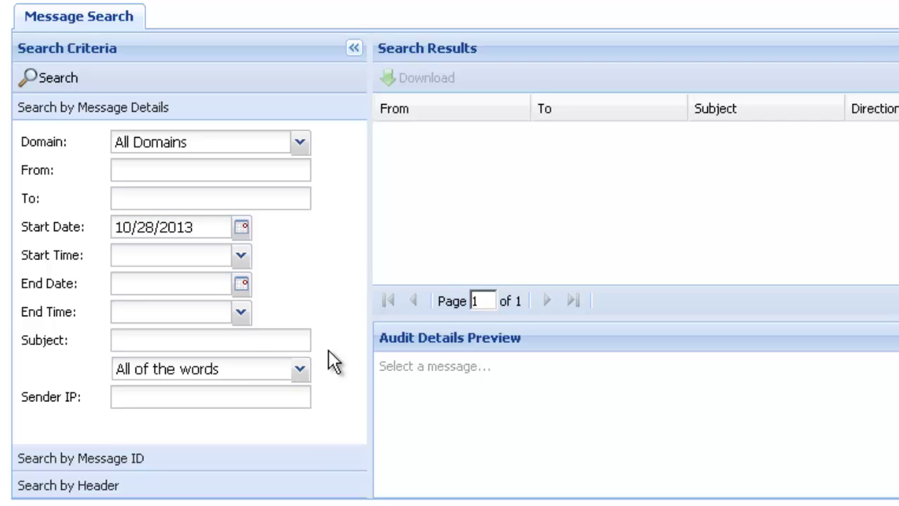
pyautogui.click(298, 370)
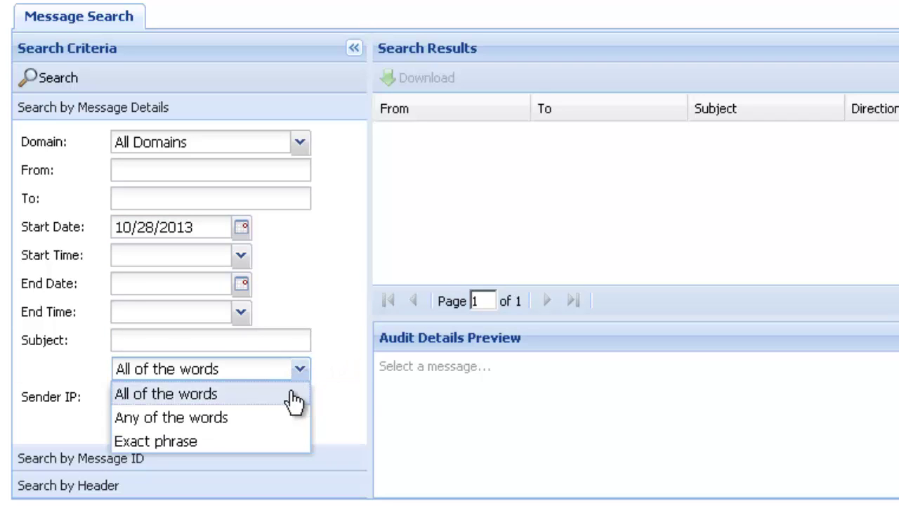
pyautogui.click(332, 374)
pyautogui.click(199, 397)
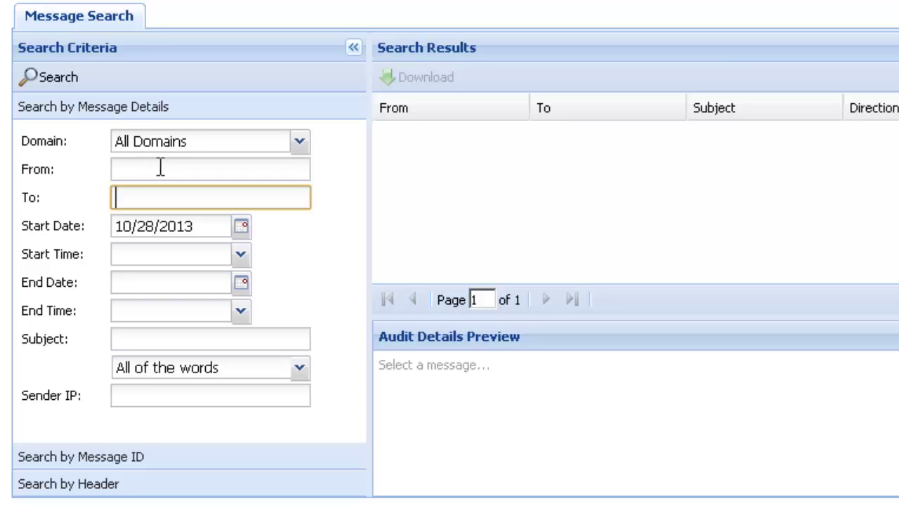
# Step: Try a sample Gmail sender address in the From field, then clear it
pyautogui.click(160, 168)
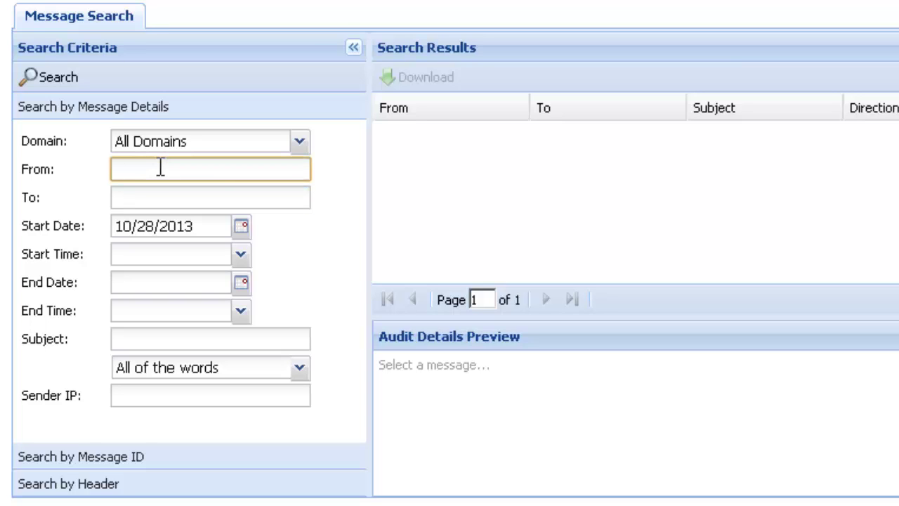
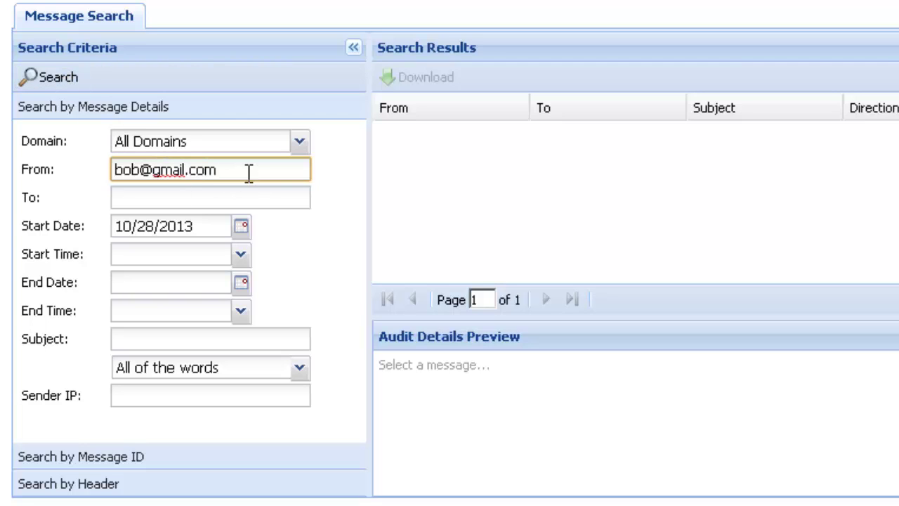
pyautogui.hotkey('ctrl', 'a')
pyautogui.press('BackSpace')
pyautogui.press('Tab')
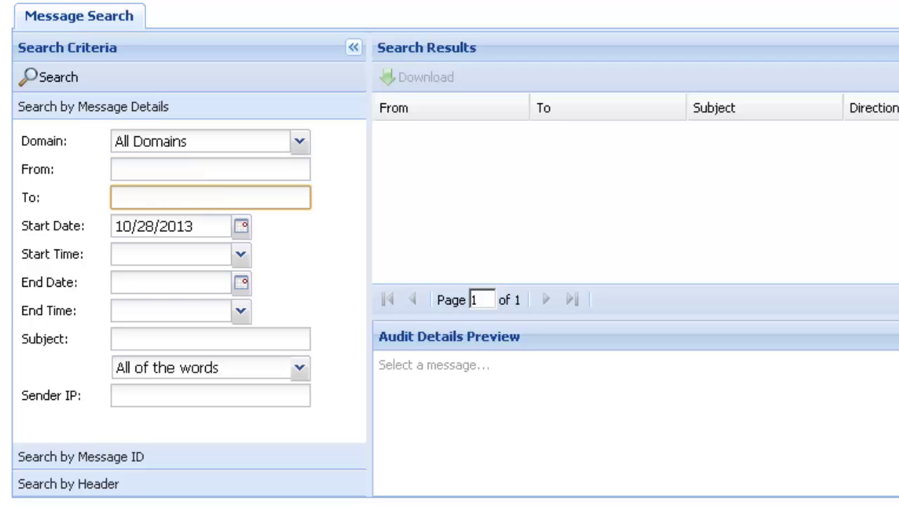
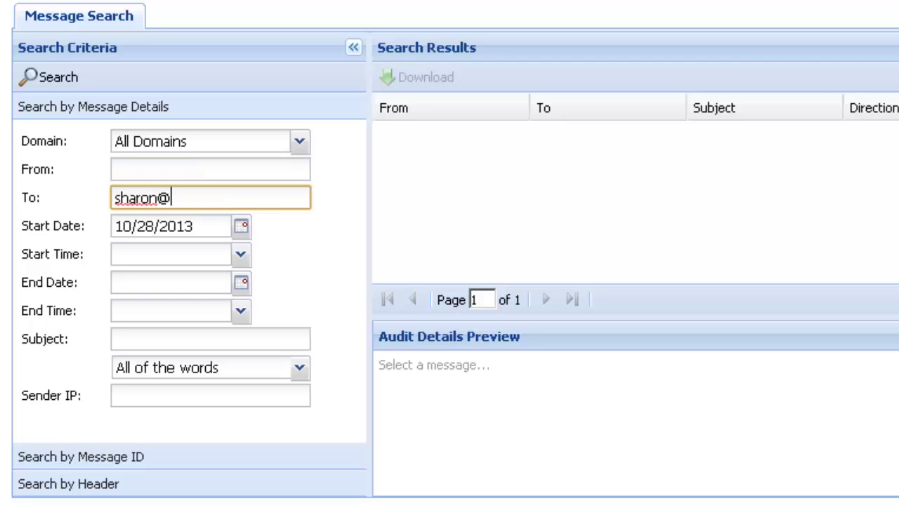
# Step: Try a sample singasong4safety.com recipient address in the To field, then clear it
pyautogui.doubleClick(156, 199)
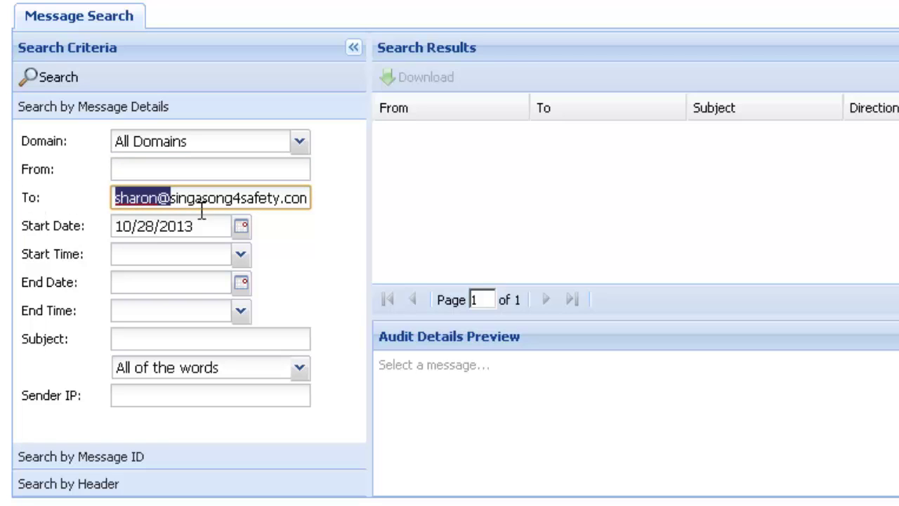
pyautogui.click(212, 213)
pyautogui.click(216, 198)
pyautogui.hotkey('ctrl', 'a')
pyautogui.press('BackSpace')
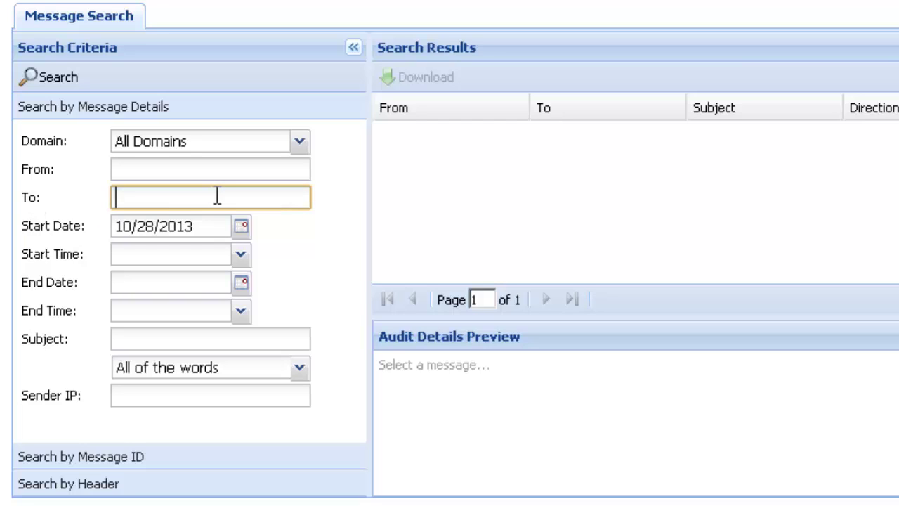
pyautogui.click(226, 171)
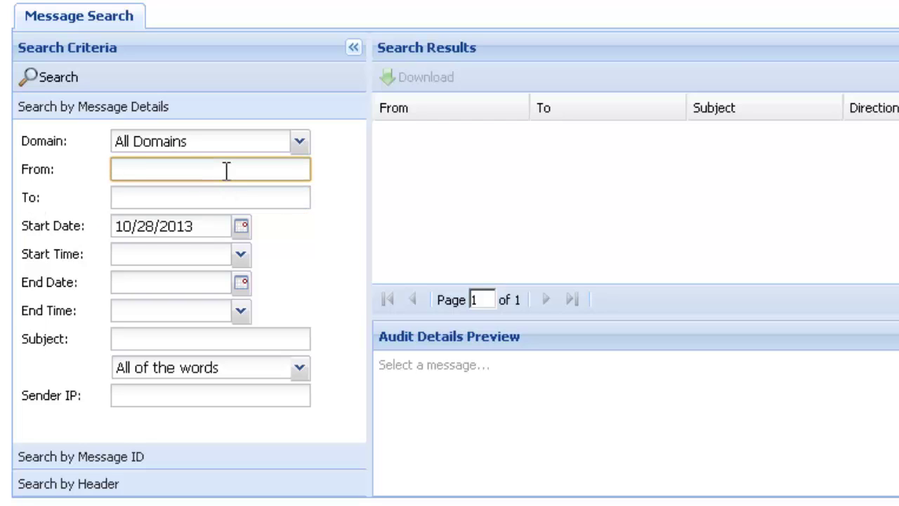
pyautogui.write('*@gmail.com')
pyautogui.hotkey('ctrl', 'a')
pyautogui.press('BackSpace')
pyautogui.click(259, 196)
pyautogui.write('*')
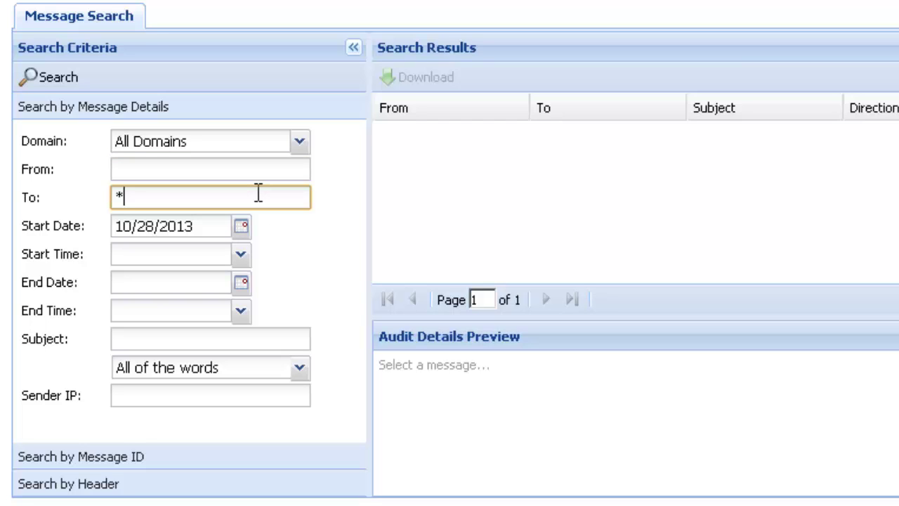
pyautogui.write('@singasong4safety.com')
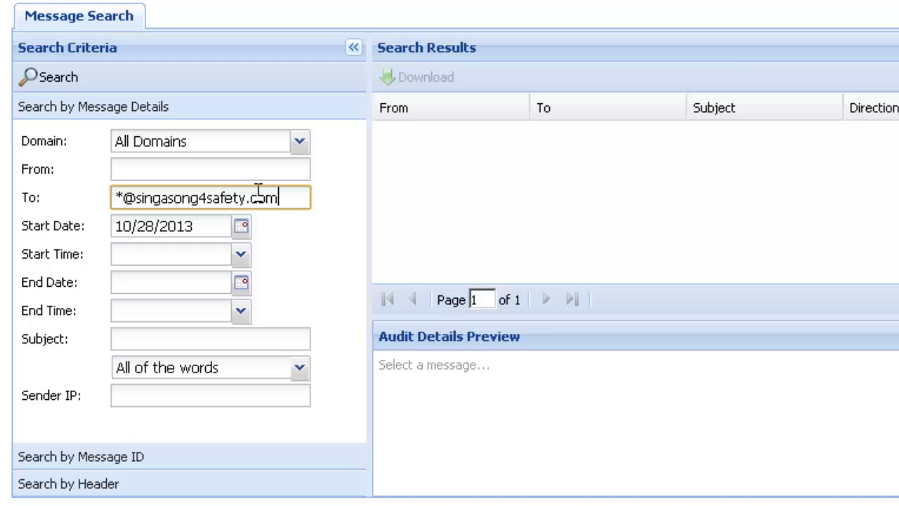
# Step: Run the message search, open the first message's audit detail, and return to results
pyautogui.click(39, 79)
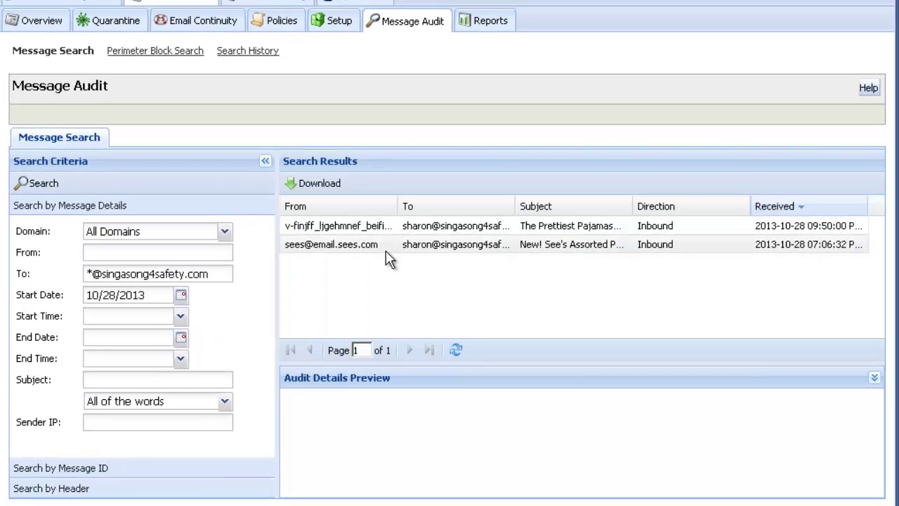
pyautogui.doubleClick(507, 227)
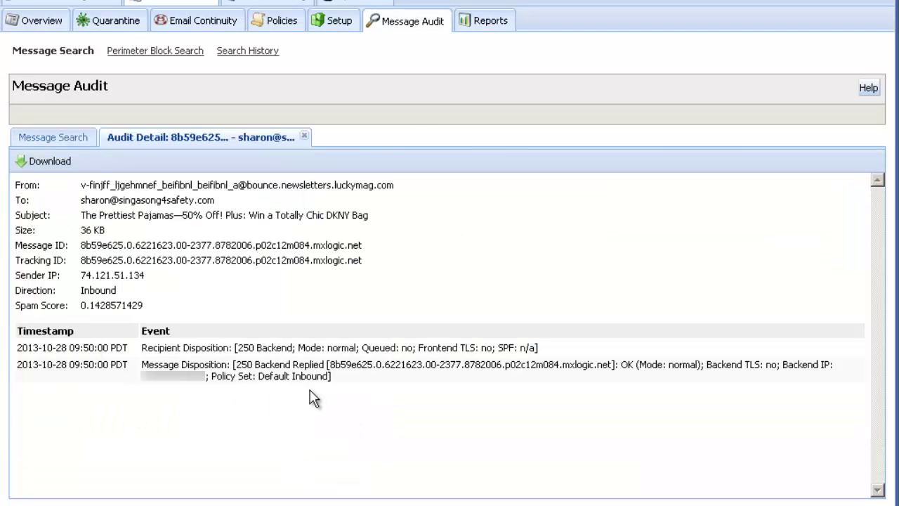
pyautogui.click(72, 138)
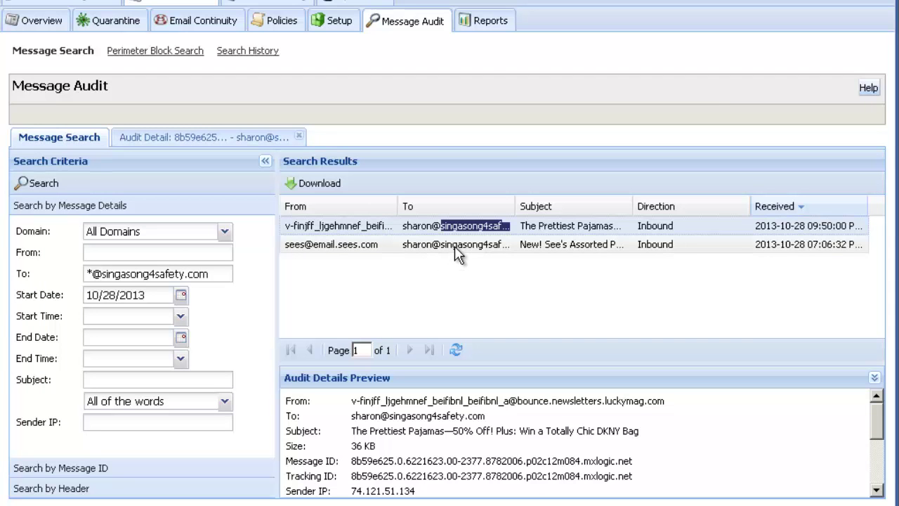
# Step: Preview the See's Assorted Pecan Buddies message, then open the Prettiest Pajamas audit detail
pyautogui.click(455, 246)
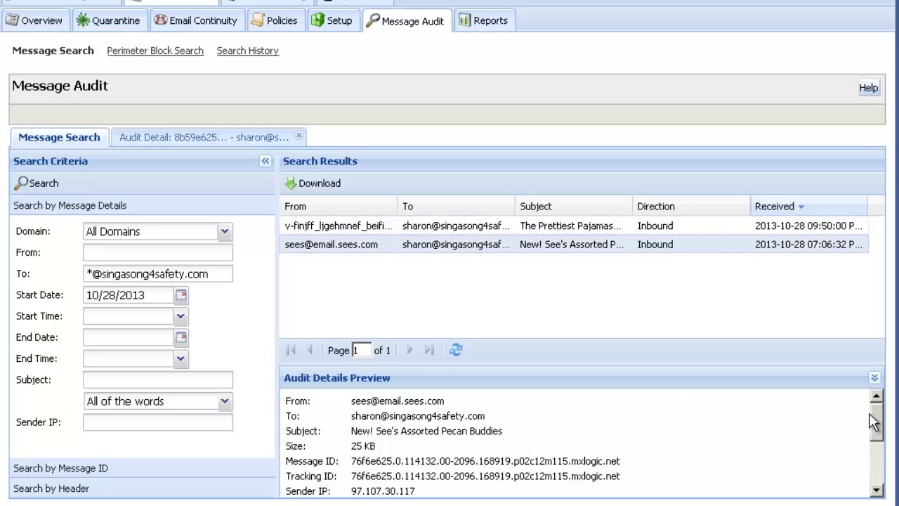
pyautogui.moveTo(874, 421); pyautogui.dragTo(873, 402)
pyautogui.doubleClick(362, 230)
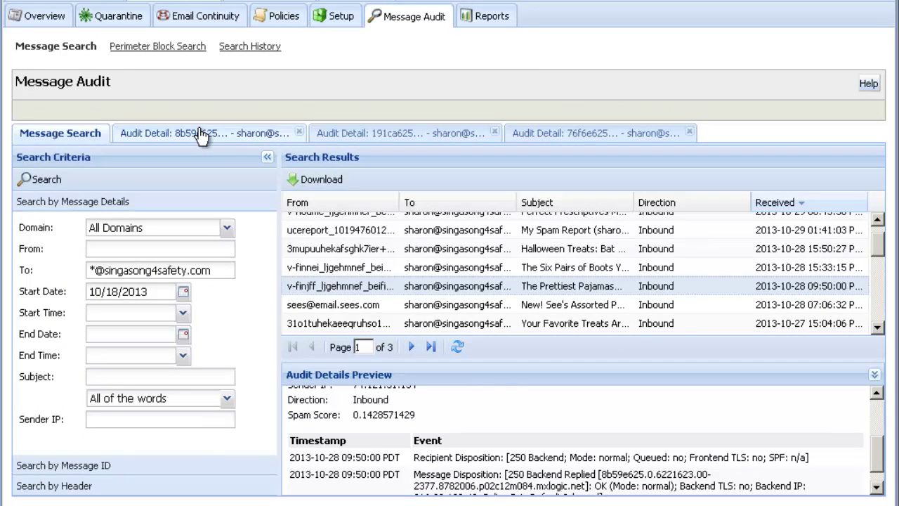
# Step: Show the Prettiest Pajamas audit detail with its two 09:50:00 PDT Default Inbound events
pyautogui.click(200, 135)
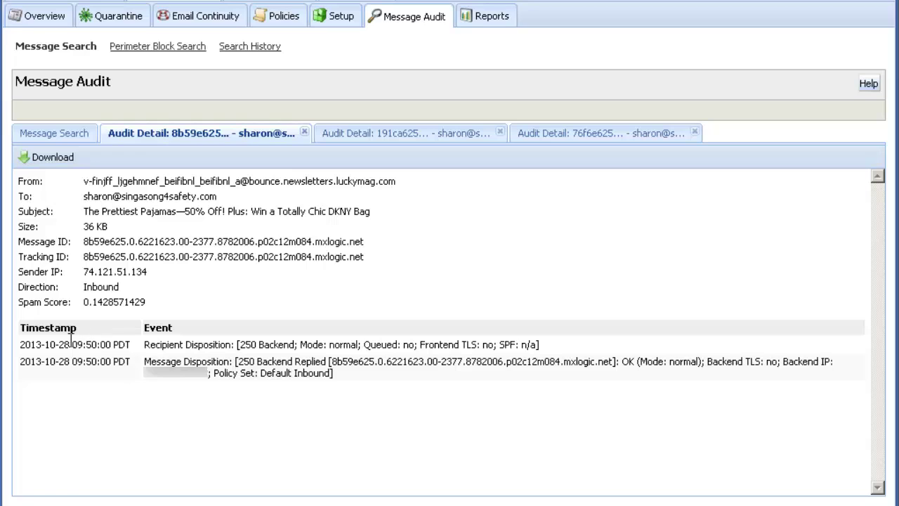
# Step: Highlight the delivery time and 250 Backend Replied response, then view the Here's your document audit detail
pyautogui.moveTo(71, 344); pyautogui.dragTo(87, 361)
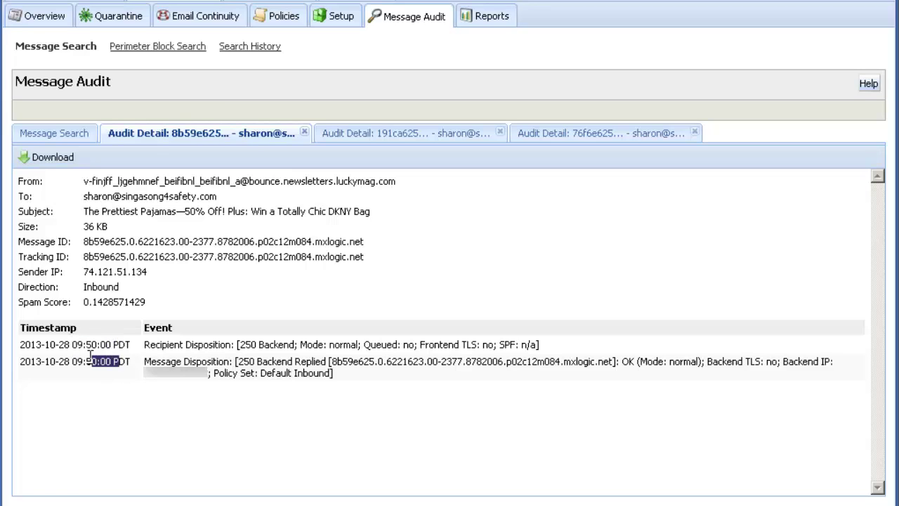
pyautogui.click(135, 399)
pyautogui.moveTo(239, 363); pyautogui.dragTo(326, 362)
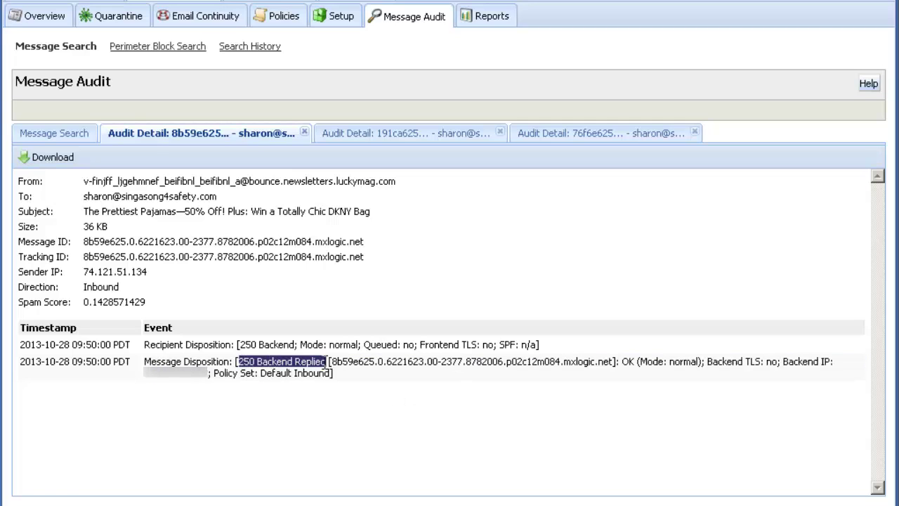
pyautogui.click(511, 377)
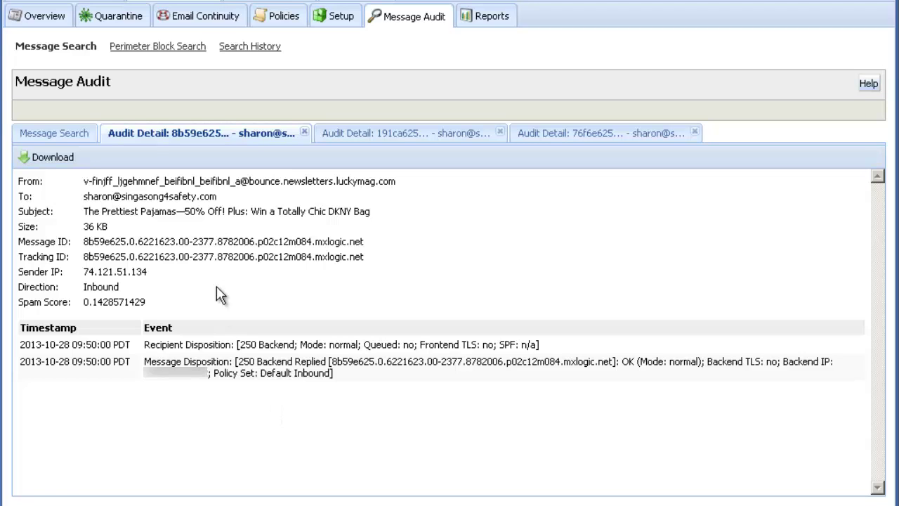
pyautogui.click(380, 138)
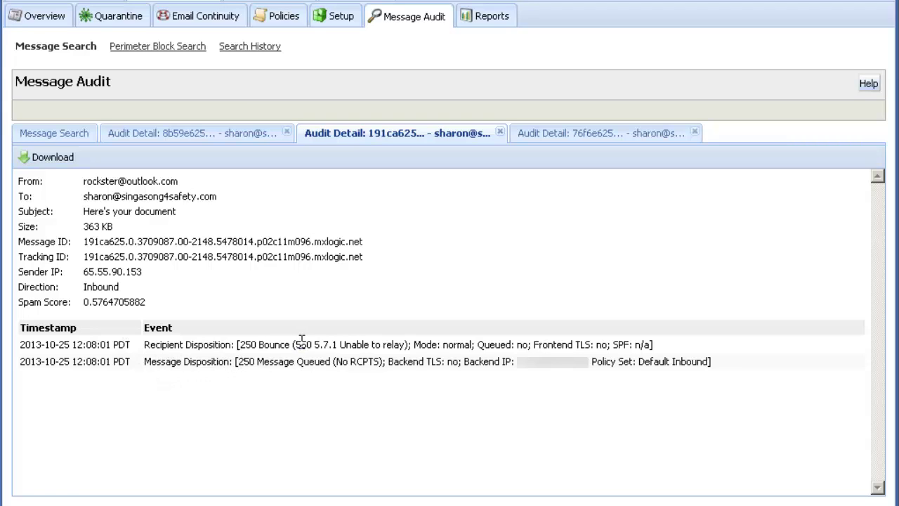
# Step: Highlight the 550 5.7.1 relay reason, No RCPTS note and backend IP, then view the Pecan Buddies audit
pyautogui.moveTo(302, 341); pyautogui.dragTo(408, 341)
pyautogui.click(386, 382)
pyautogui.moveTo(338, 361); pyautogui.dragTo(382, 362)
pyautogui.click(397, 382)
pyautogui.moveTo(463, 361); pyautogui.dragTo(589, 361)
pyautogui.click(552, 392)
pyautogui.moveTo(405, 344); pyautogui.dragTo(296, 344)
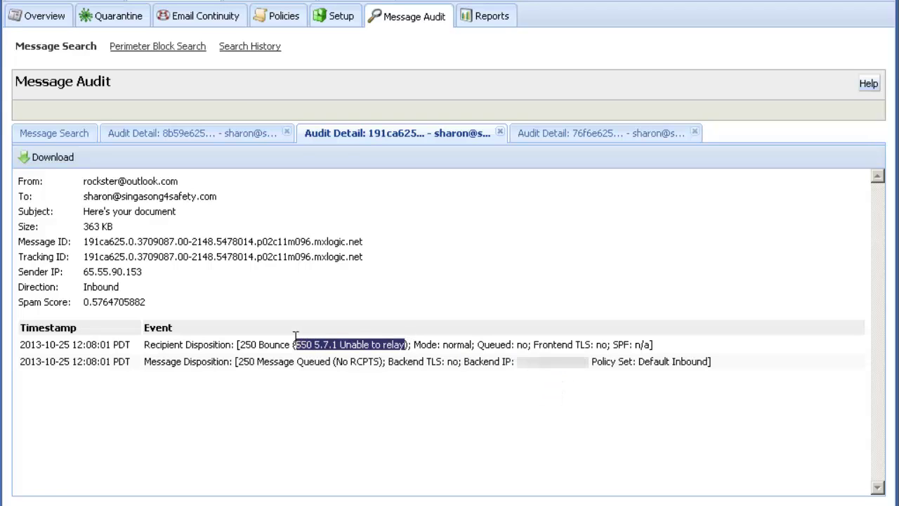
pyautogui.click(317, 401)
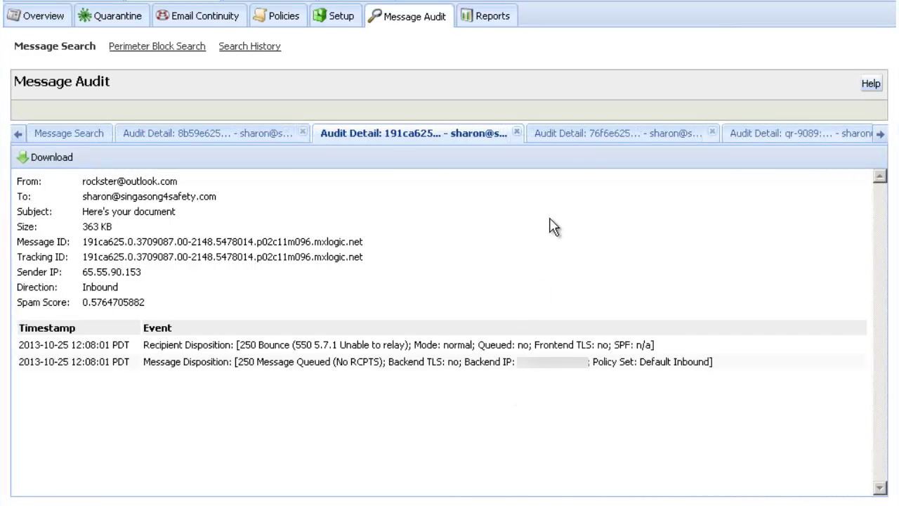
pyautogui.click(594, 141)
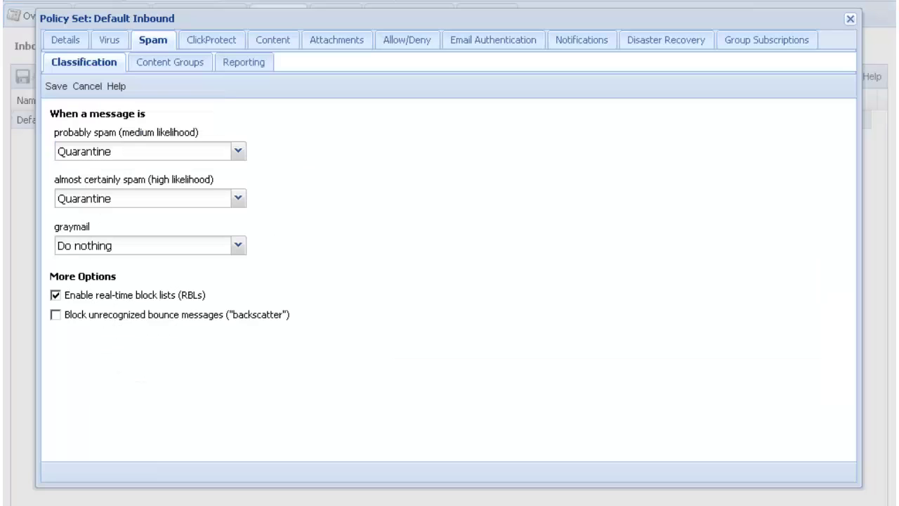
pyautogui.hotkey('alt', 'Tab')
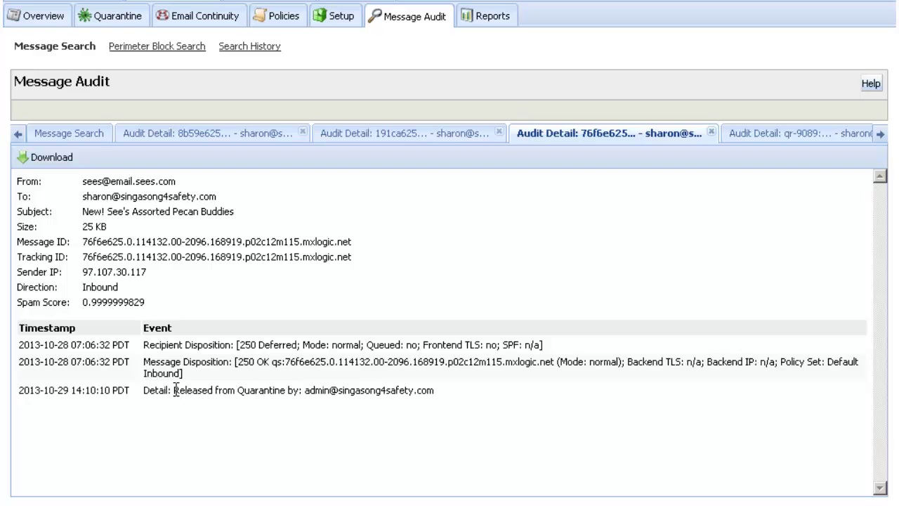
# Step: Highlight the Released from Quarantine event, then view the qr-9089 re-delivery's audit detail
pyautogui.moveTo(174, 390); pyautogui.dragTo(273, 390)
pyautogui.click(302, 425)
pyautogui.click(811, 137)
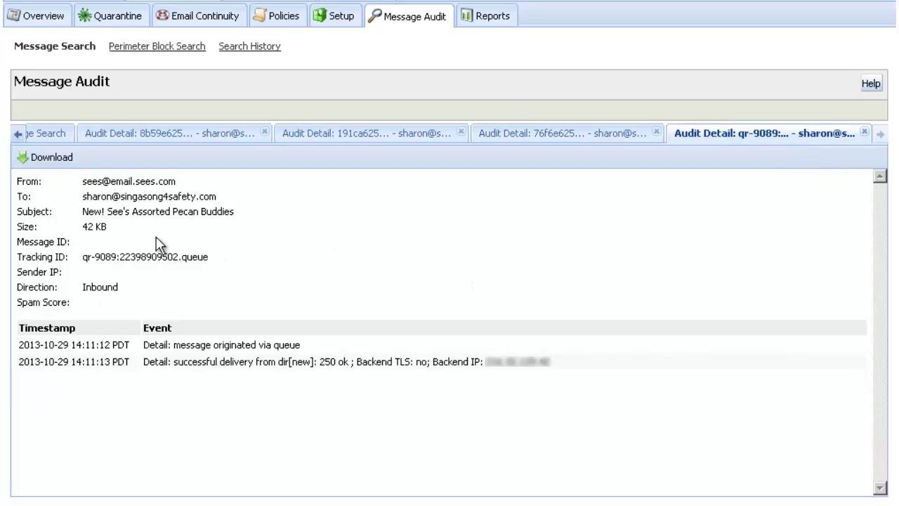
# Step: Highlight the queue-origin event and delivery backend IP, then return to the Message Search results
pyautogui.moveTo(173, 345); pyautogui.dragTo(301, 344)
pyautogui.click(355, 383)
pyautogui.moveTo(553, 365); pyautogui.dragTo(463, 371)
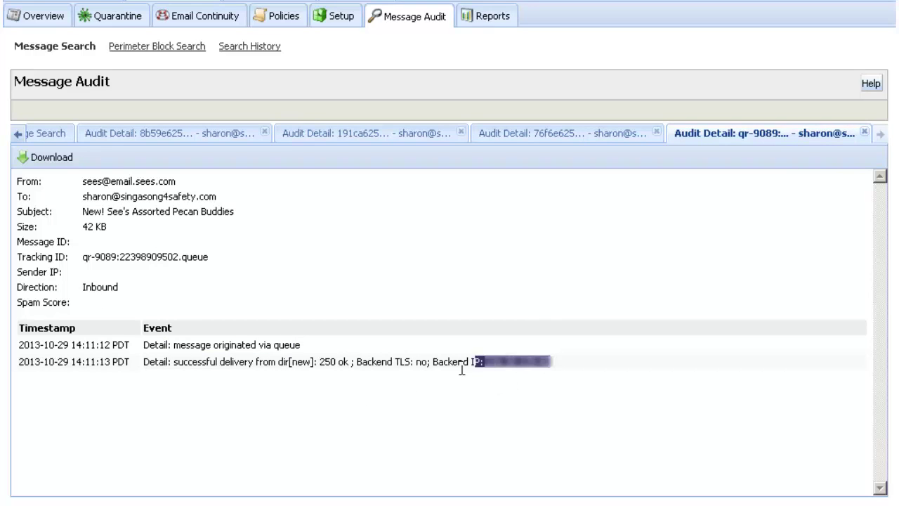
pyautogui.click(456, 389)
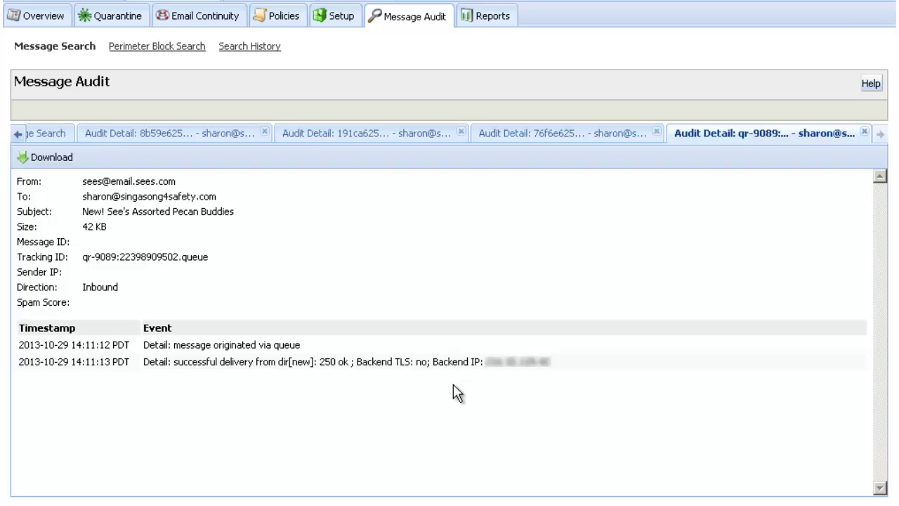
pyautogui.click(44, 134)
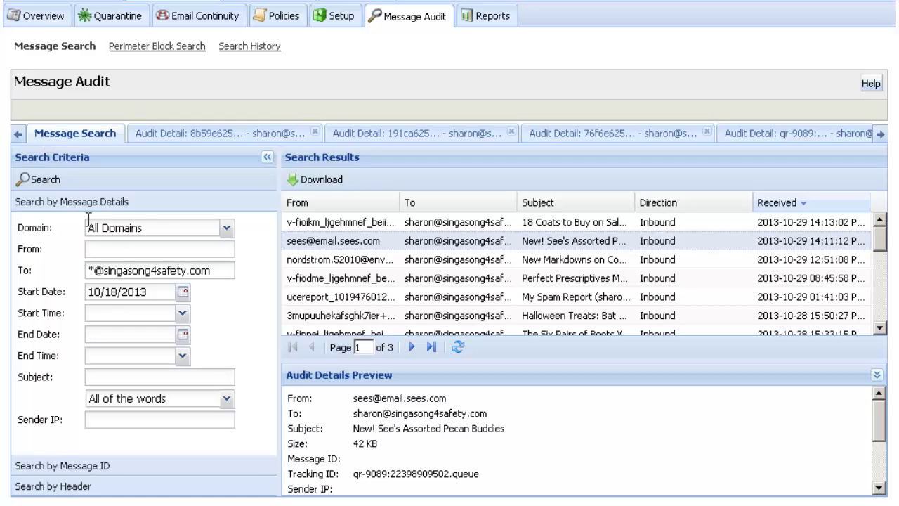